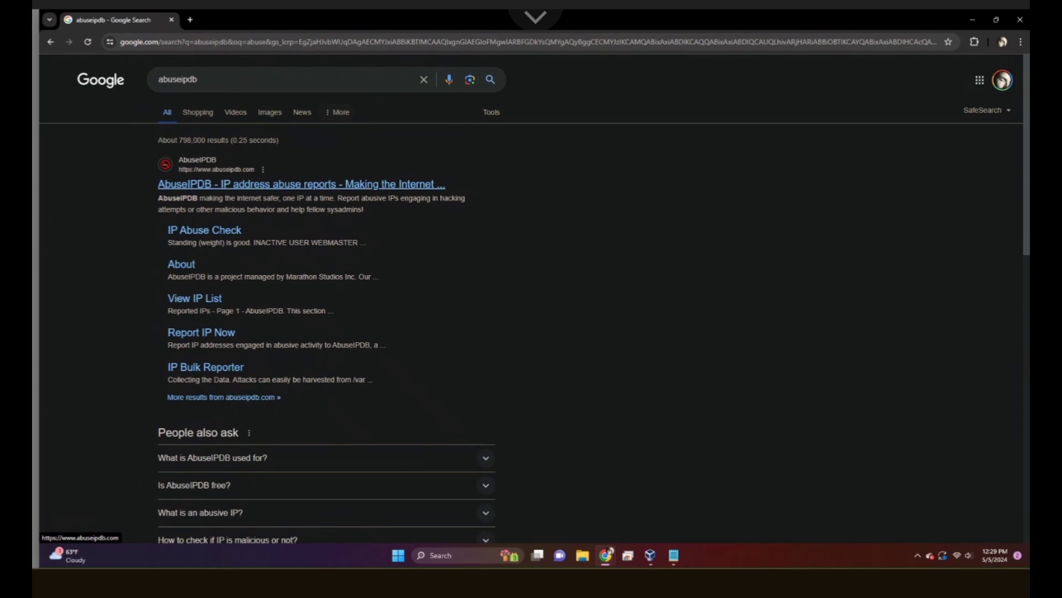
Open the AbuseIPDB site from the search results and check the IP address 208.67.222.222.
click(301, 184)
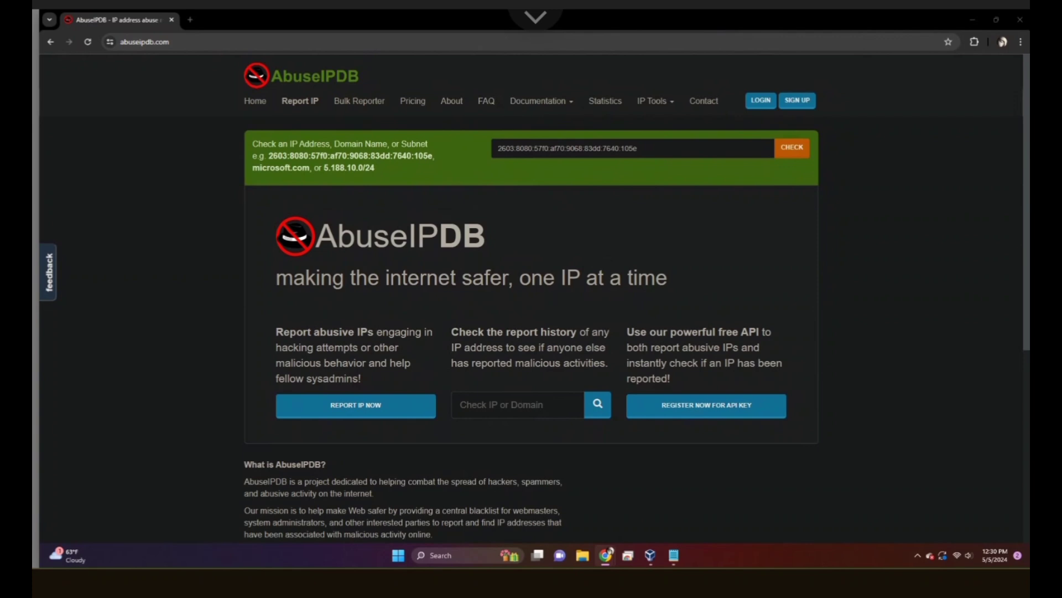
click(632, 148)
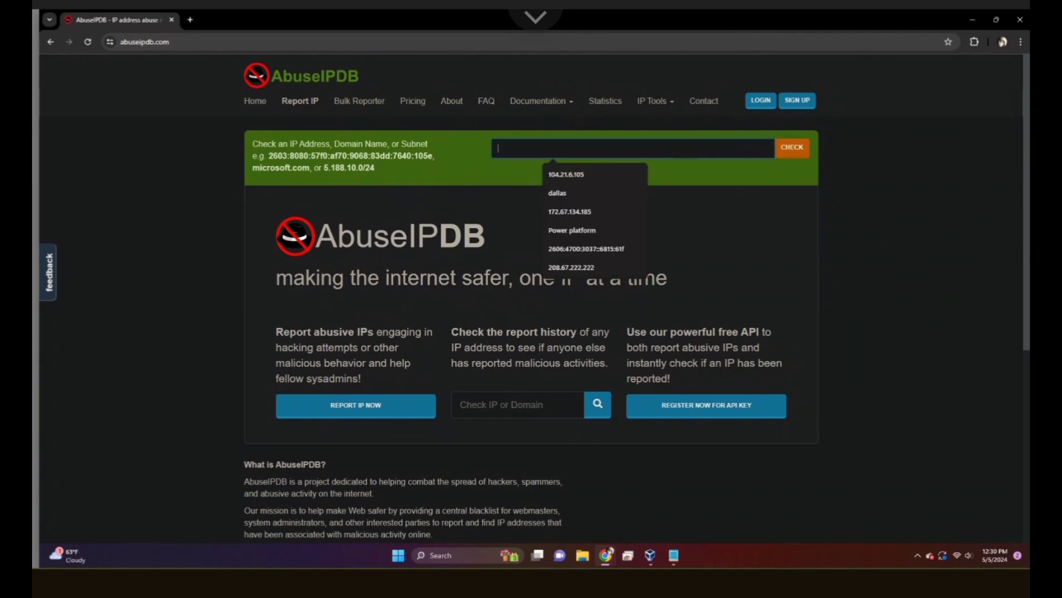
text(208.67.222.222)
key(Return)
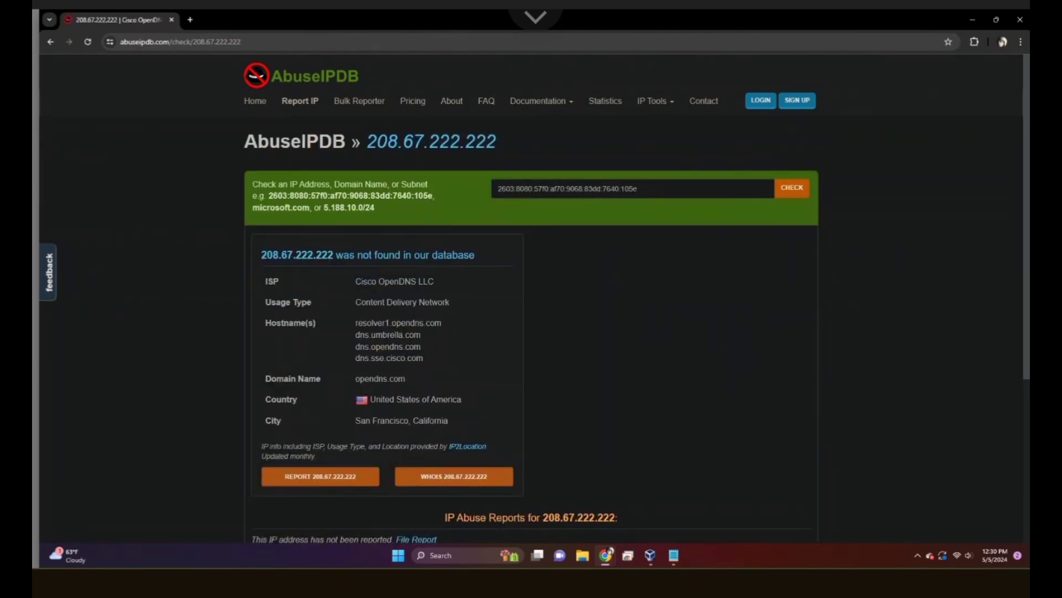
Examine the AbuseIPDB record for 208.67.222.222, including its database status, usage type and city.
double_click(297, 255)
click(296, 255)
drag(356, 302, 450, 302)
click(450, 303)
scroll(531, 299, down, 1)
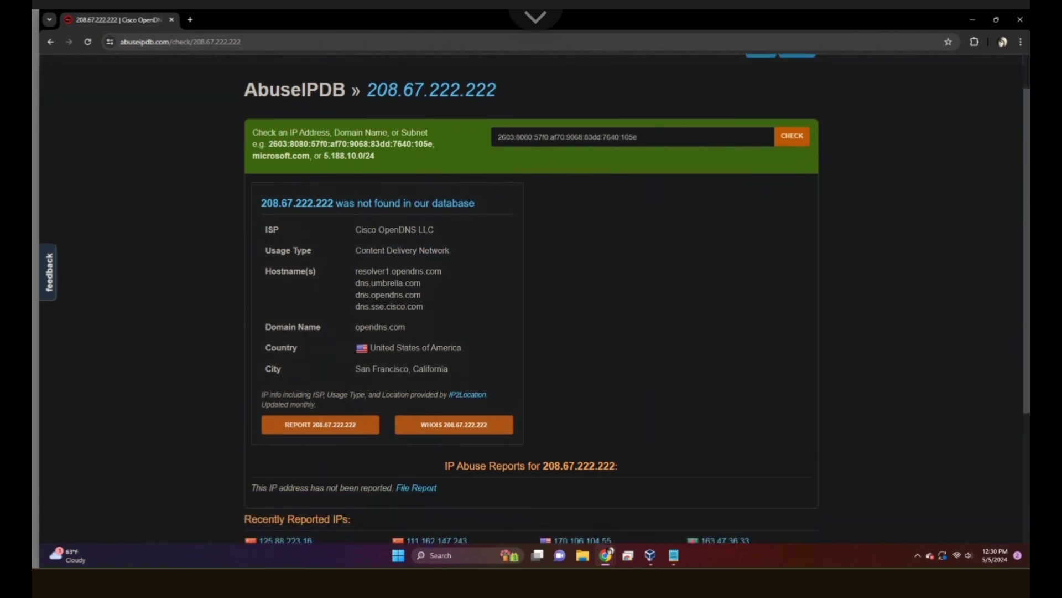
scroll(531, 299, down, 1)
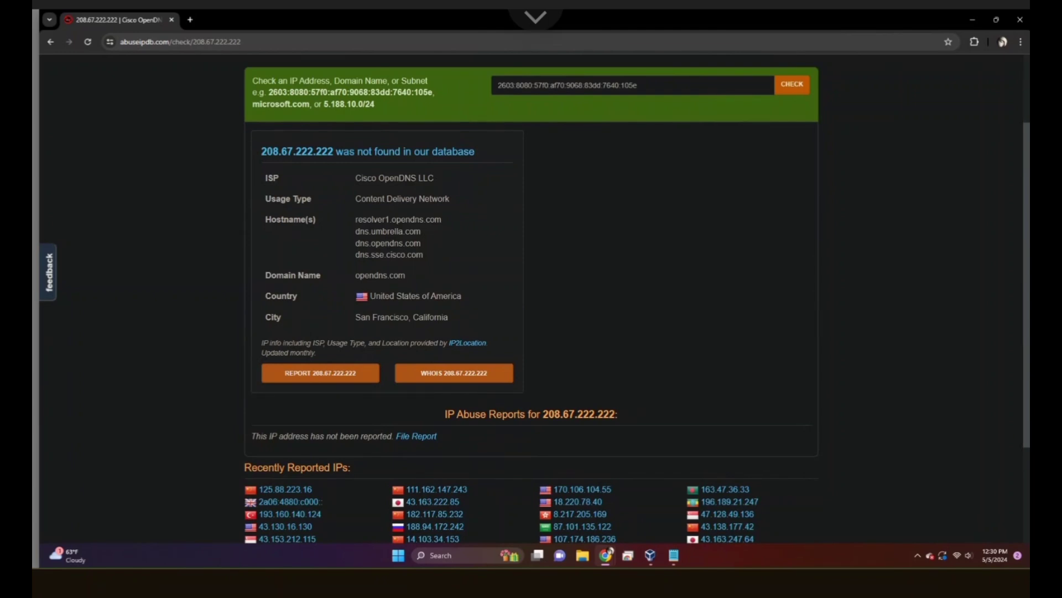
scroll(531, 299, up, 1)
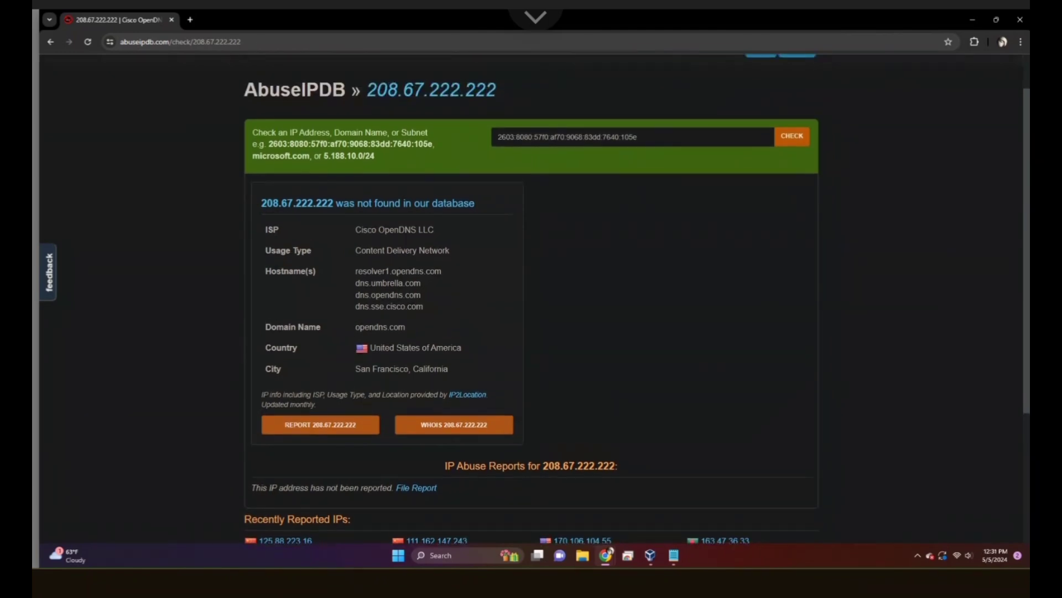
drag(356, 369, 448, 369)
click(448, 369)
Review the abuse report status for 208.67.222.222 and the list of recently reported IPs.
scroll(531, 298, down, 2)
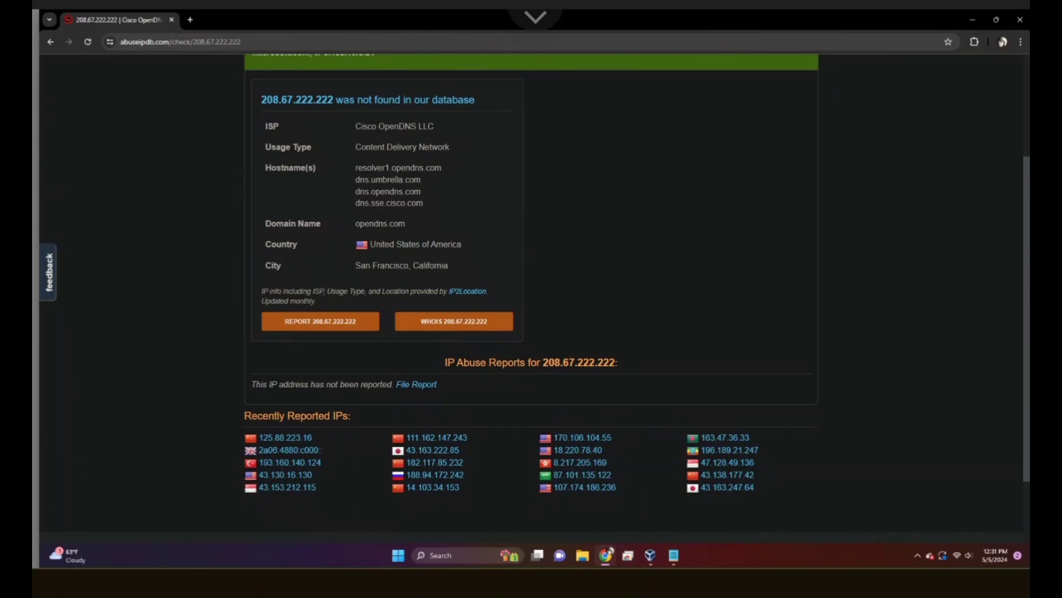
scroll(531, 299, down, 3)
scroll(531, 299, up, 3)
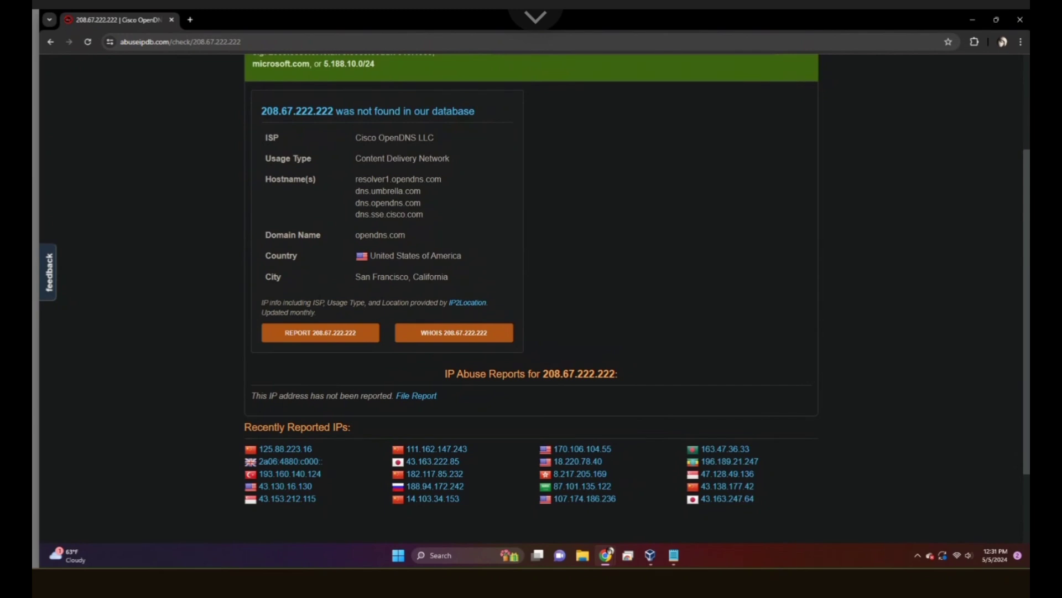
drag(350, 395, 394, 395)
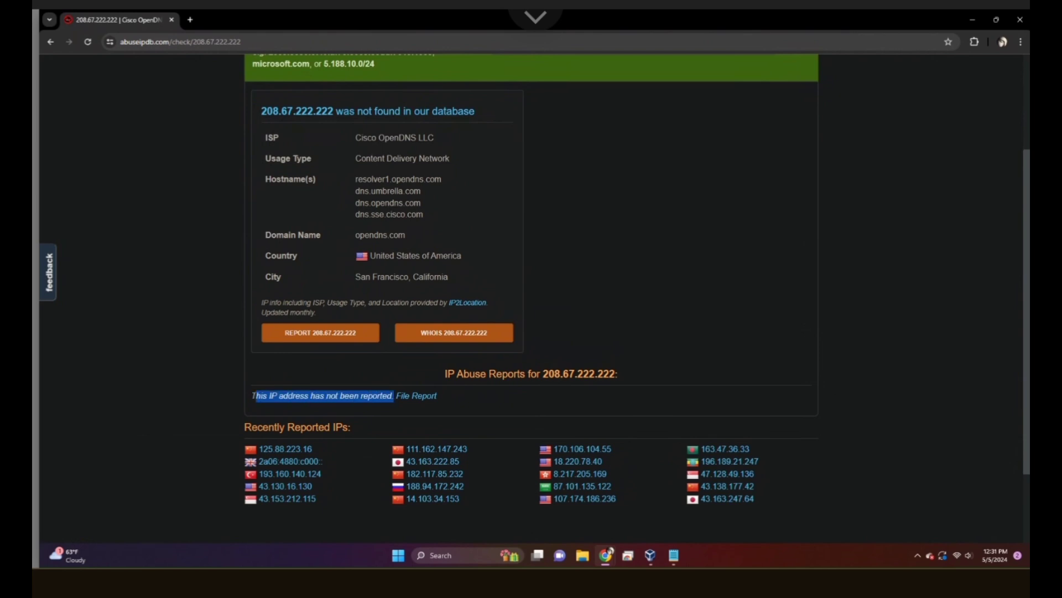
click(394, 395)
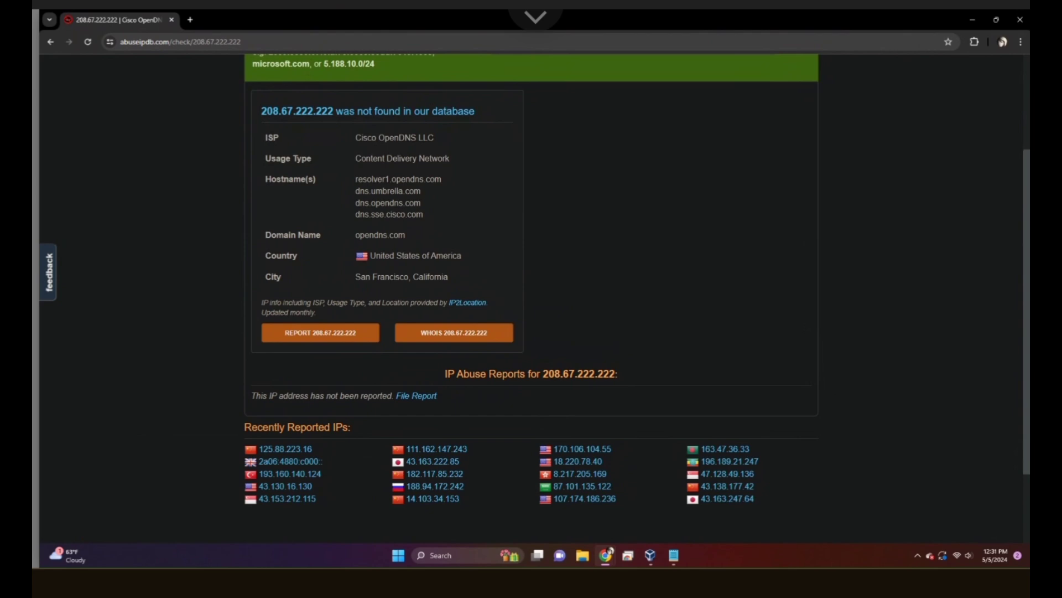
drag(256, 395, 378, 395)
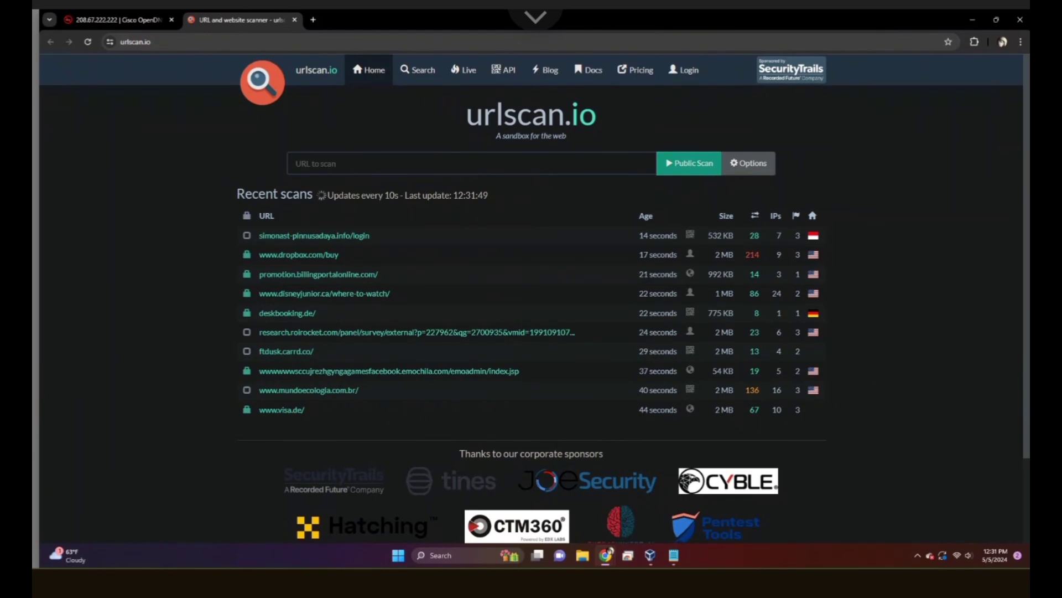
click(297, 163)
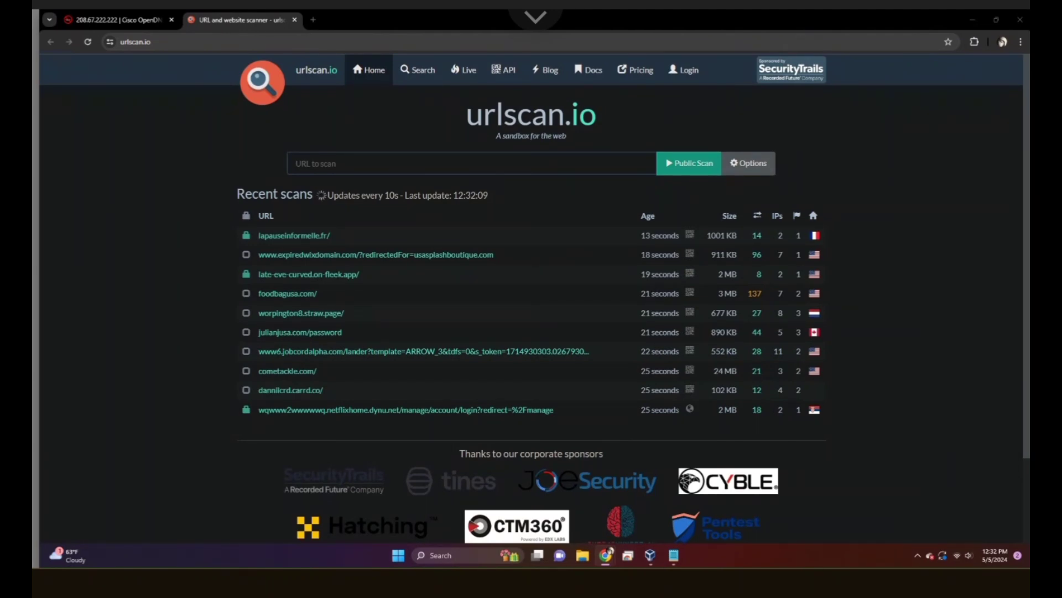
click(296, 164)
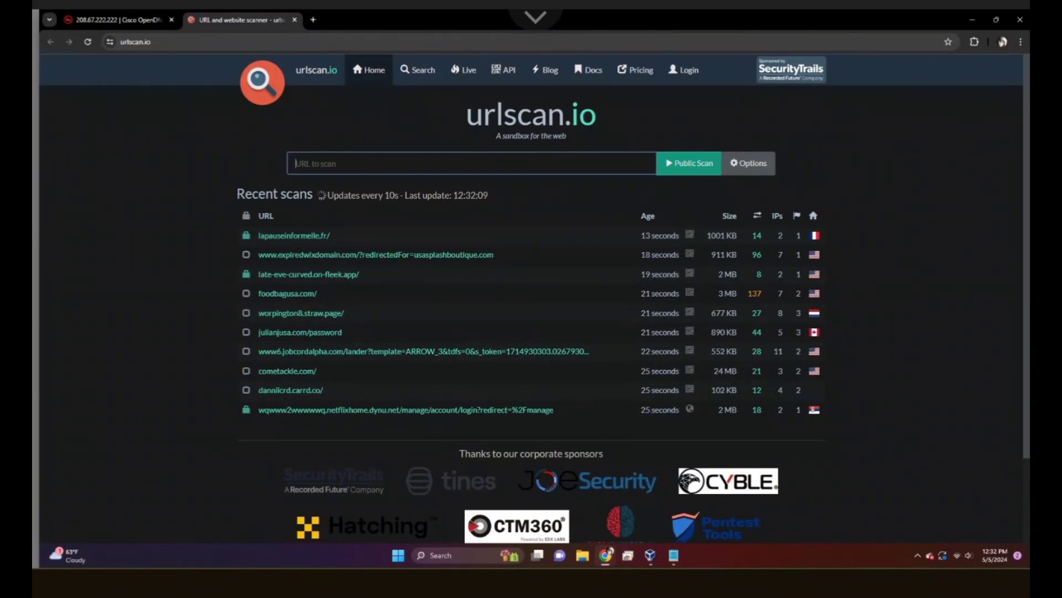
text(https://www.cyberseek.org/)
key(Return)
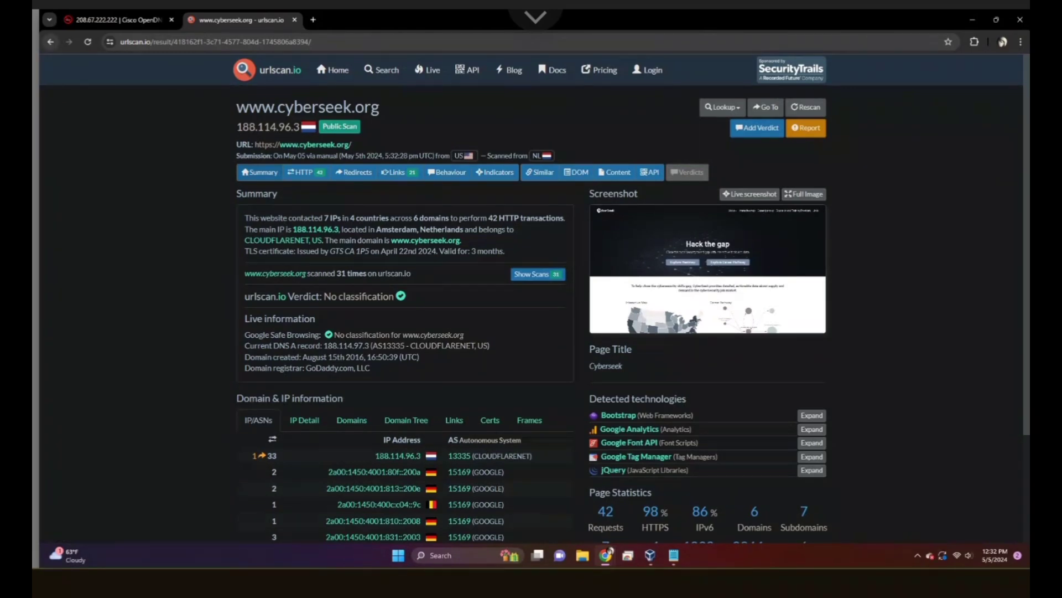
click(50, 42)
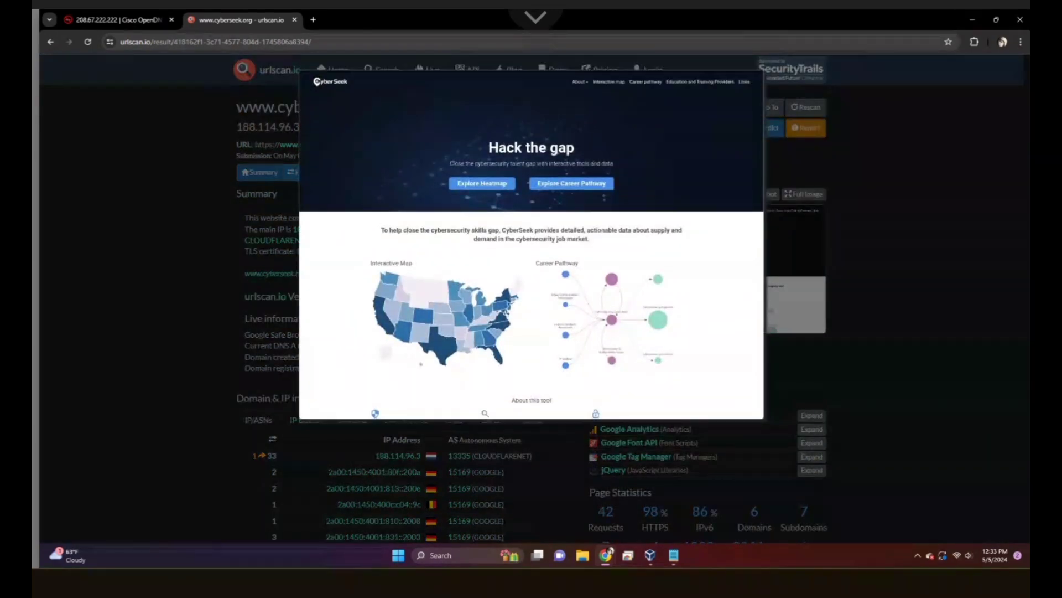
key(Escape)
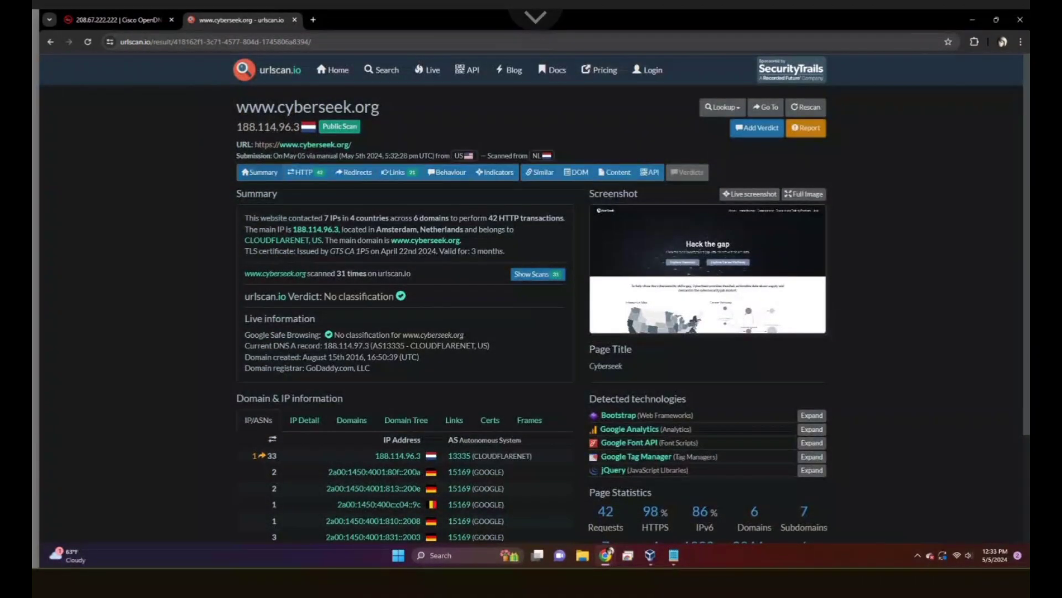
drag(257, 126, 263, 126)
click(260, 126)
scroll(531, 296, down, 2)
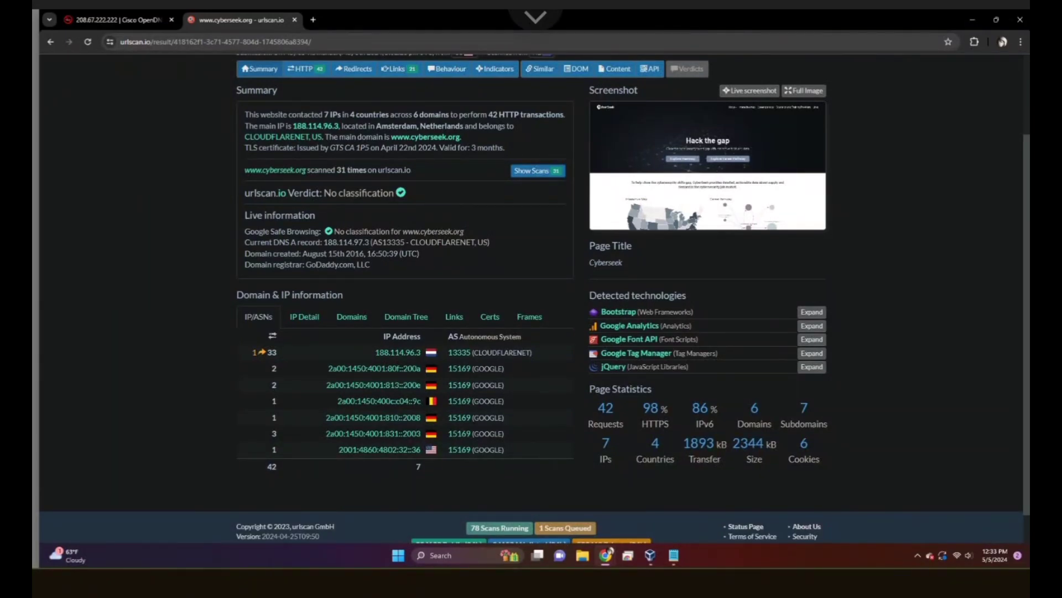
scroll(531, 296, down, 1)
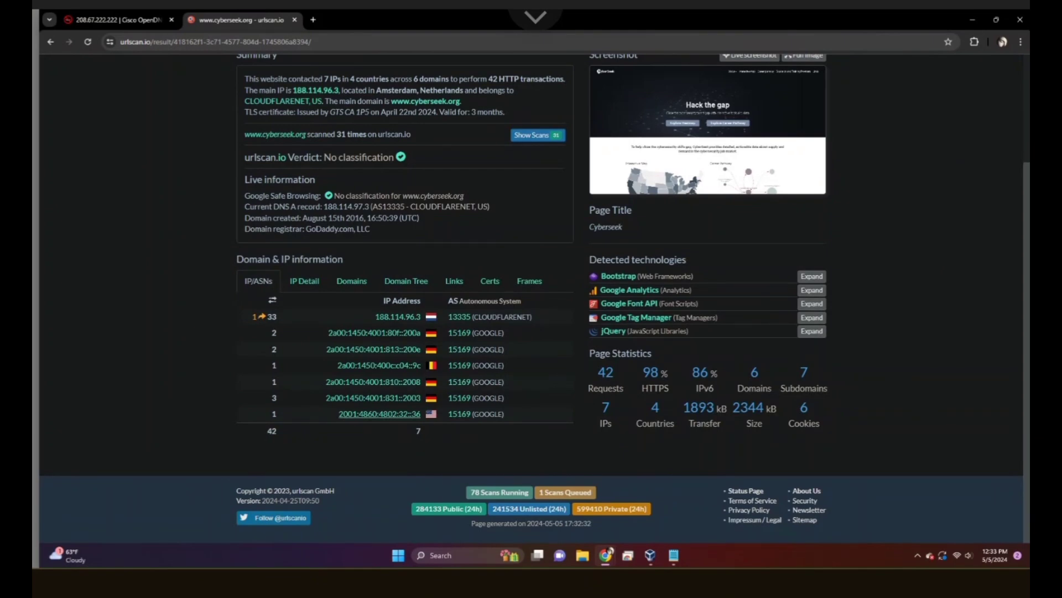
Look through the scan's IP details, domains, domain tree and links under Domain & IP information.
click(305, 281)
scroll(531, 299, down, 2)
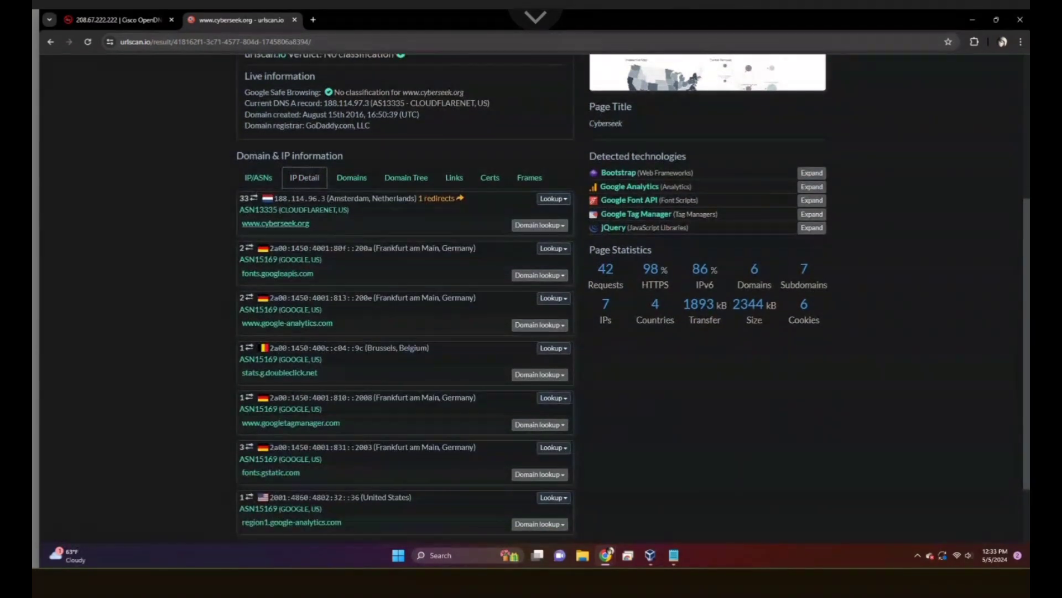
click(351, 177)
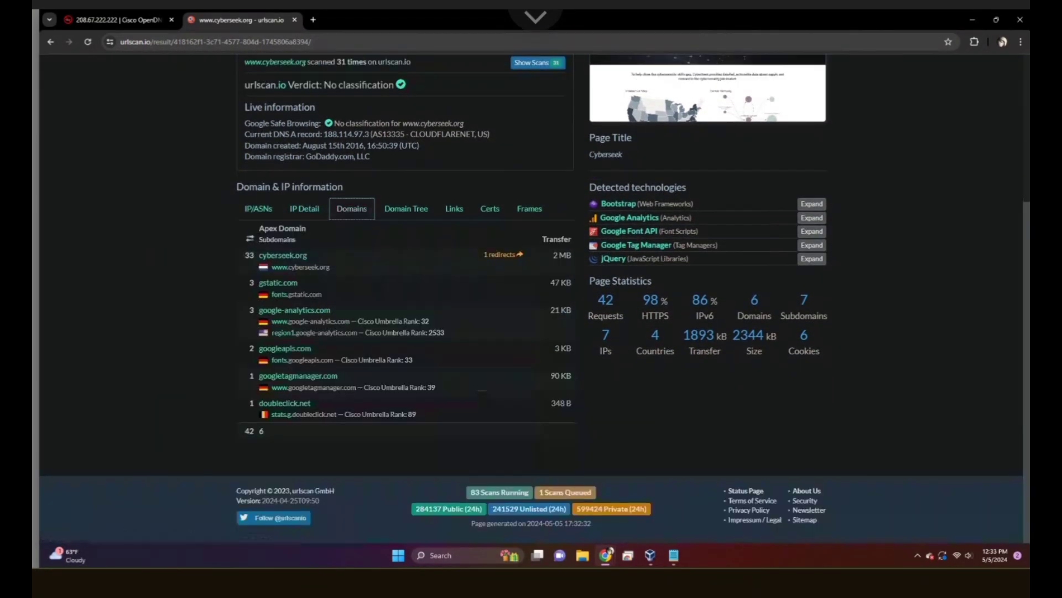
click(406, 208)
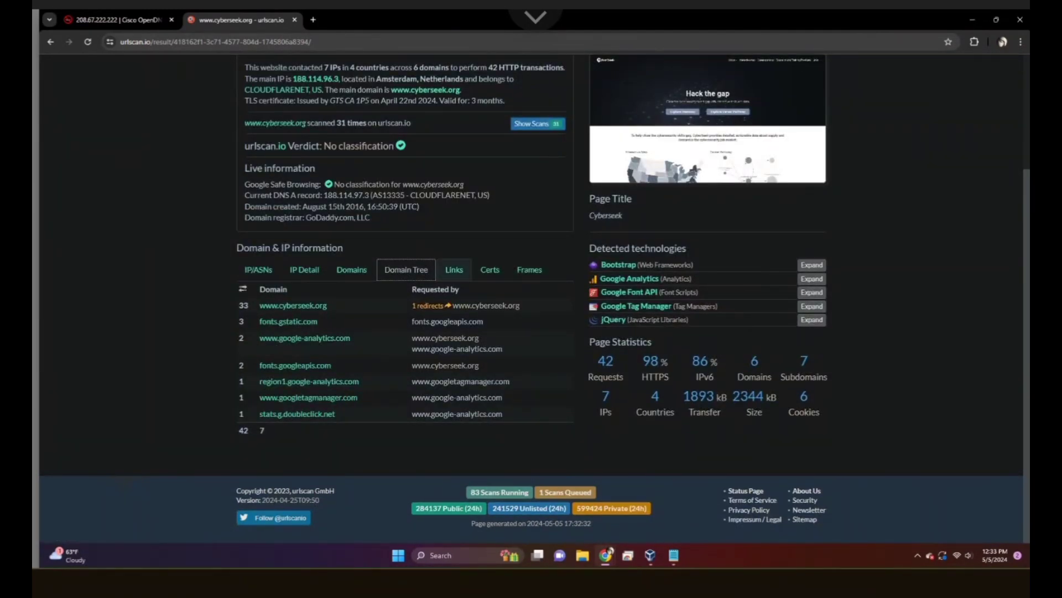
click(453, 270)
Examine the scan's certificates and frames, along with the technologies detected on the site.
click(490, 269)
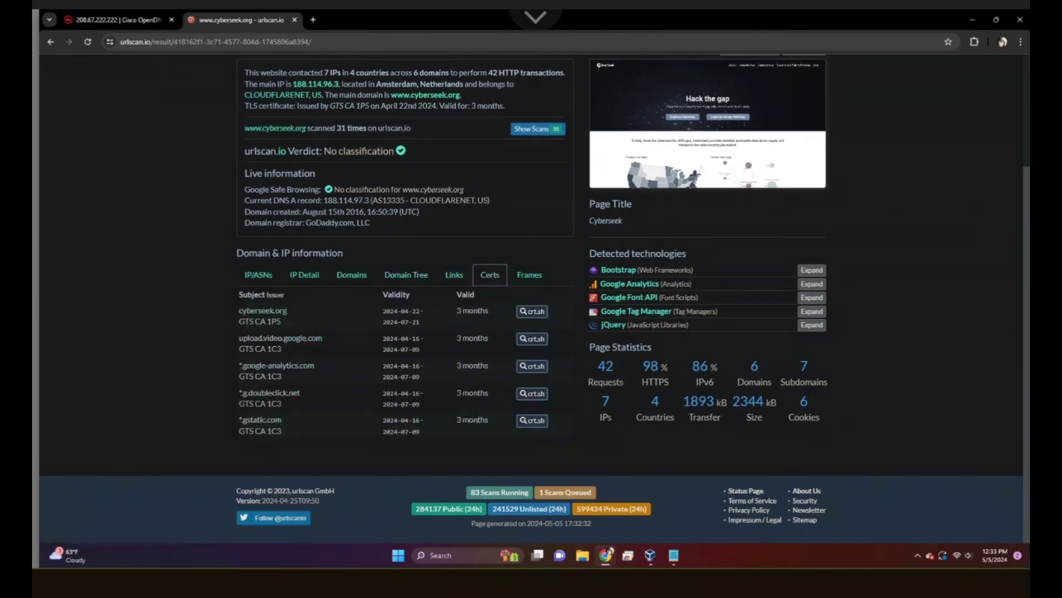
drag(324, 338, 239, 337)
click(239, 337)
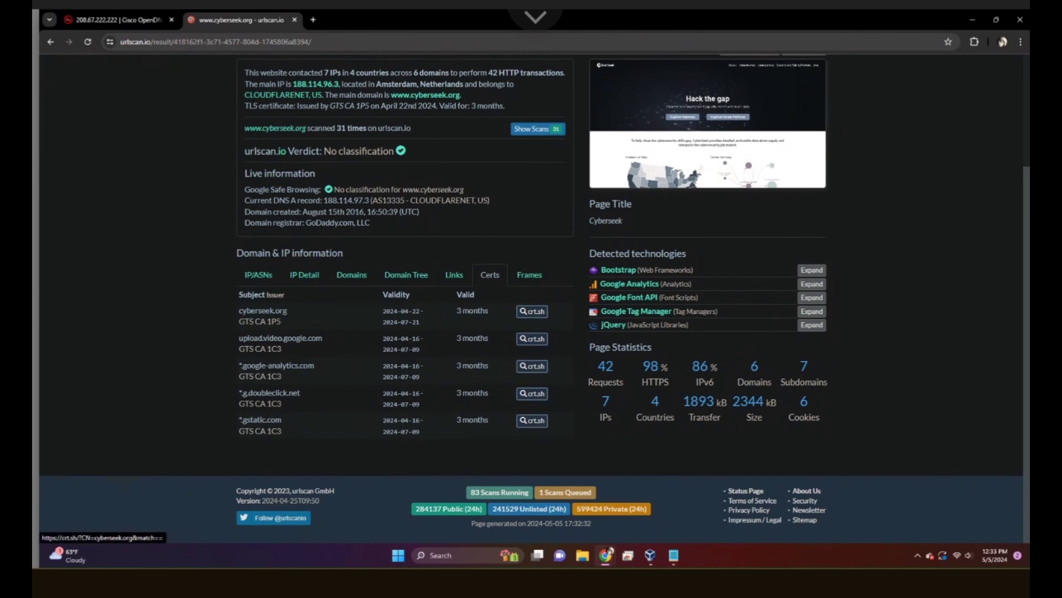
click(529, 274)
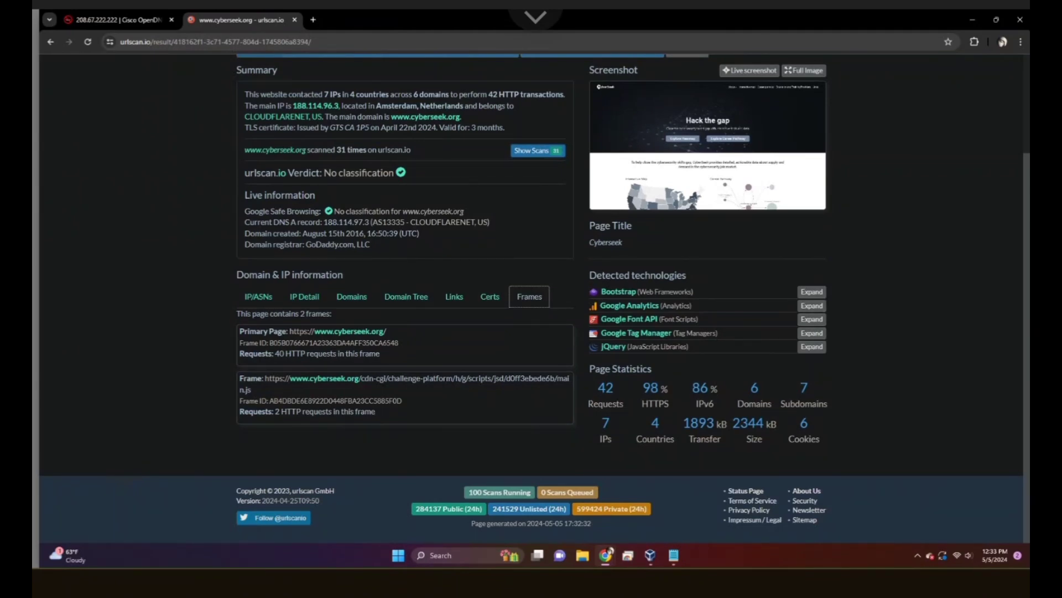
drag(590, 275, 689, 346)
click(689, 346)
Review the scan's redirected requests and the explanation of its Indicators list.
scroll(531, 298, up, 3)
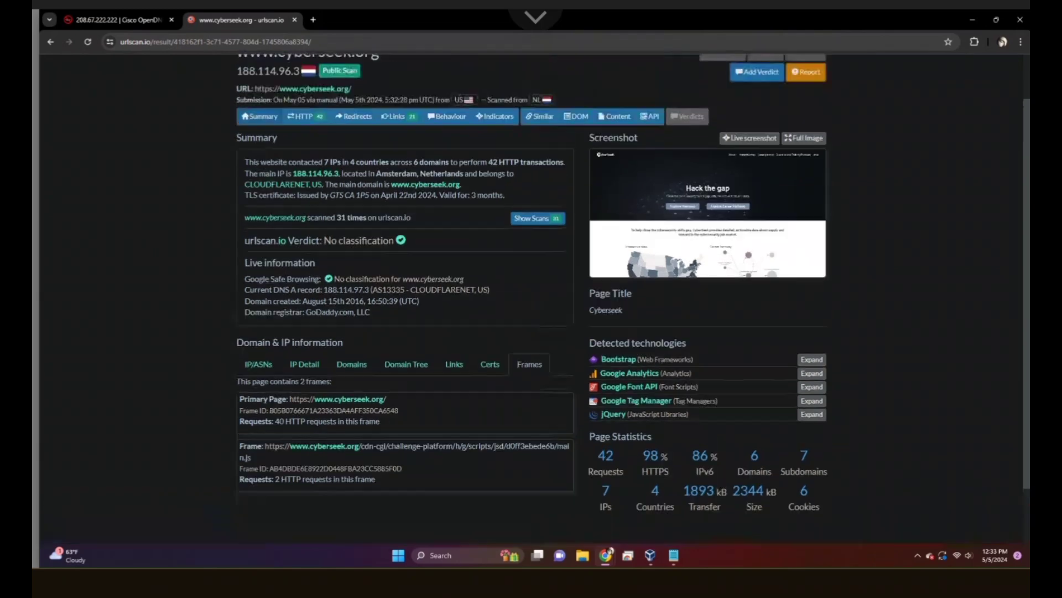
click(354, 172)
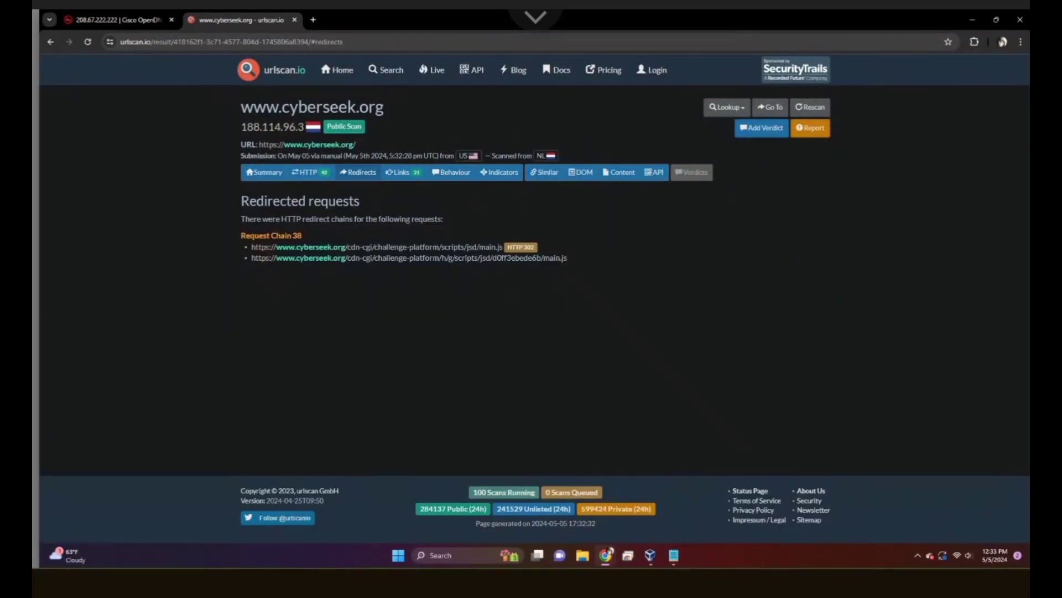
click(499, 172)
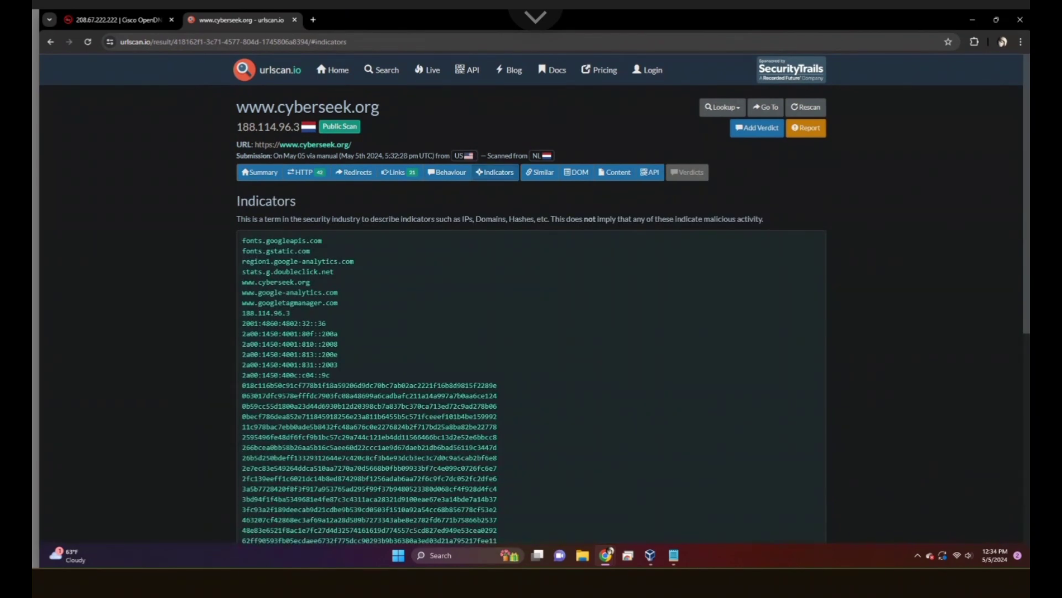
drag(237, 219, 764, 219)
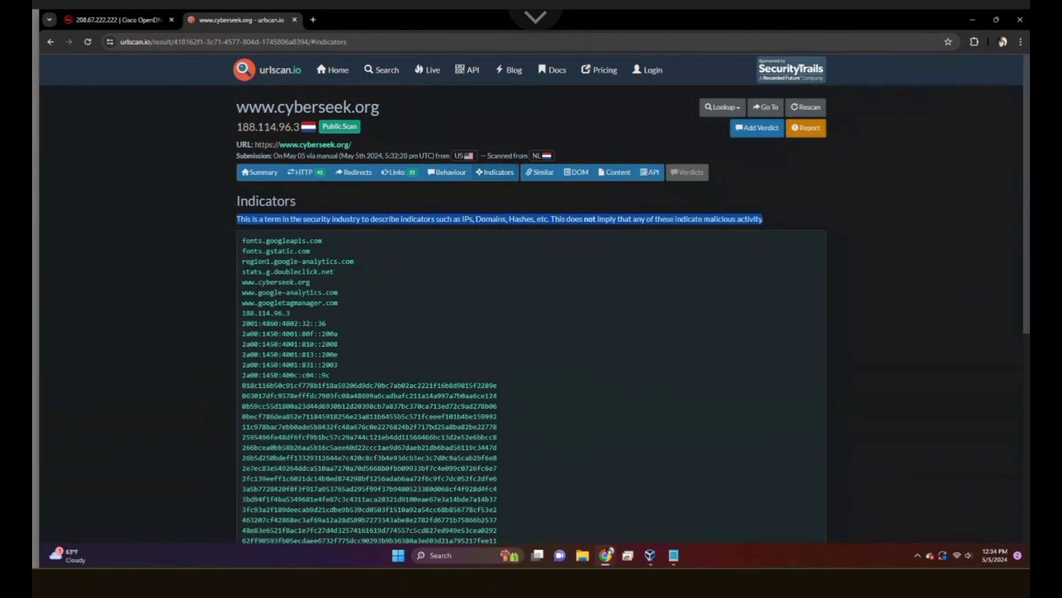
click(764, 219)
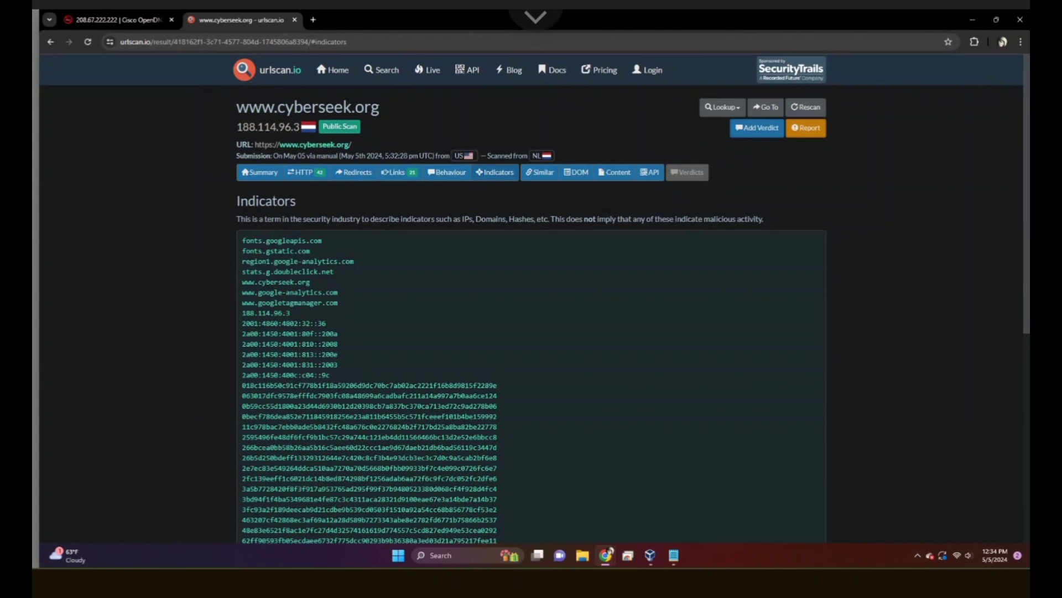
drag(617, 220, 763, 219)
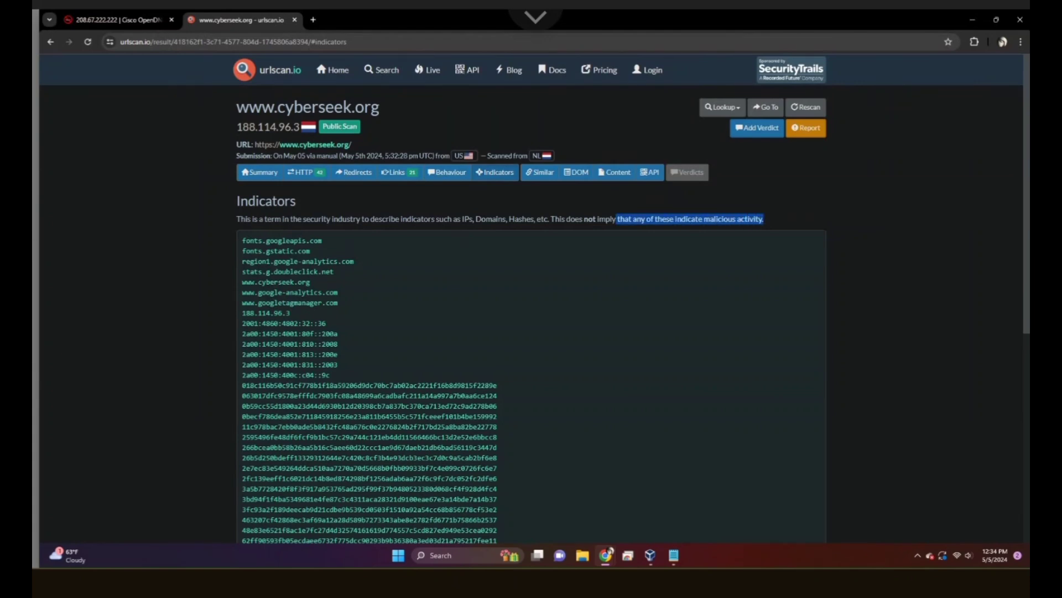
click(764, 219)
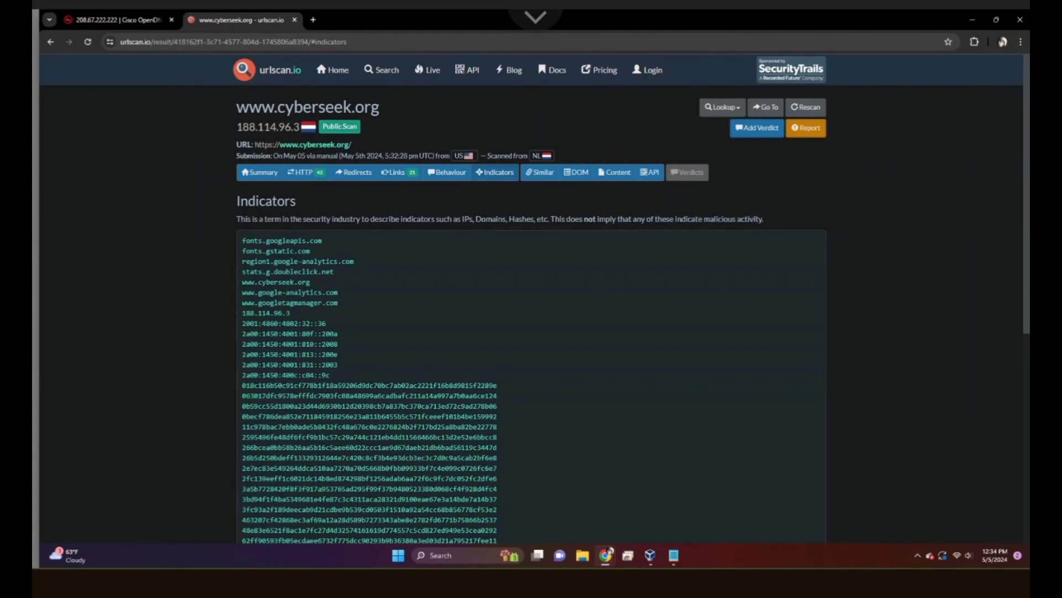
Examine the scan's Behaviour details, covering JavaScript global variables, cookies and security headers.
scroll(531, 299, down, 2)
click(446, 69)
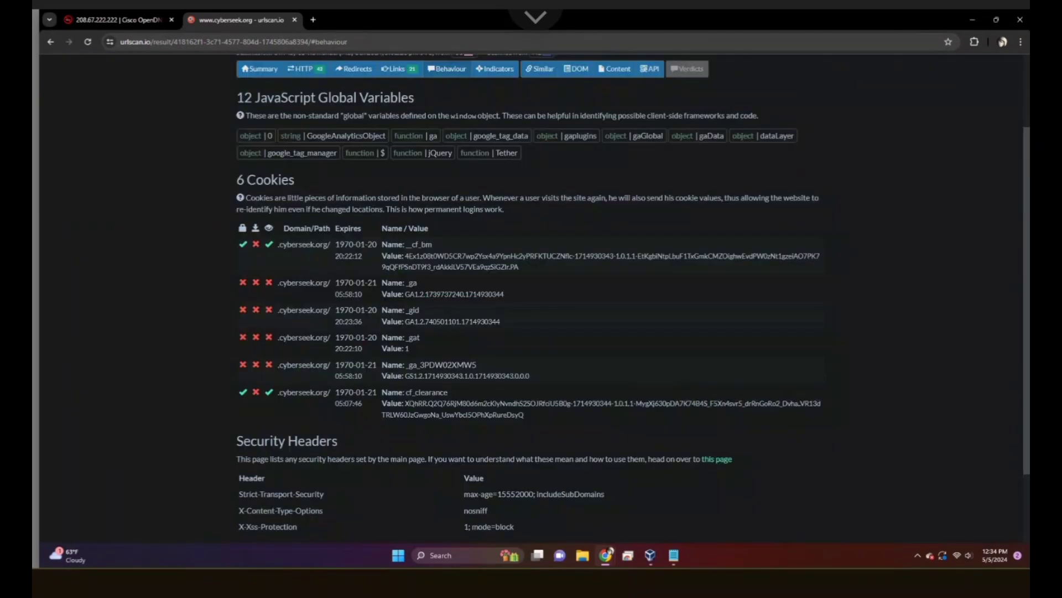
scroll(531, 299, up, 1)
scroll(531, 299, down, 1)
scroll(531, 299, down, 2)
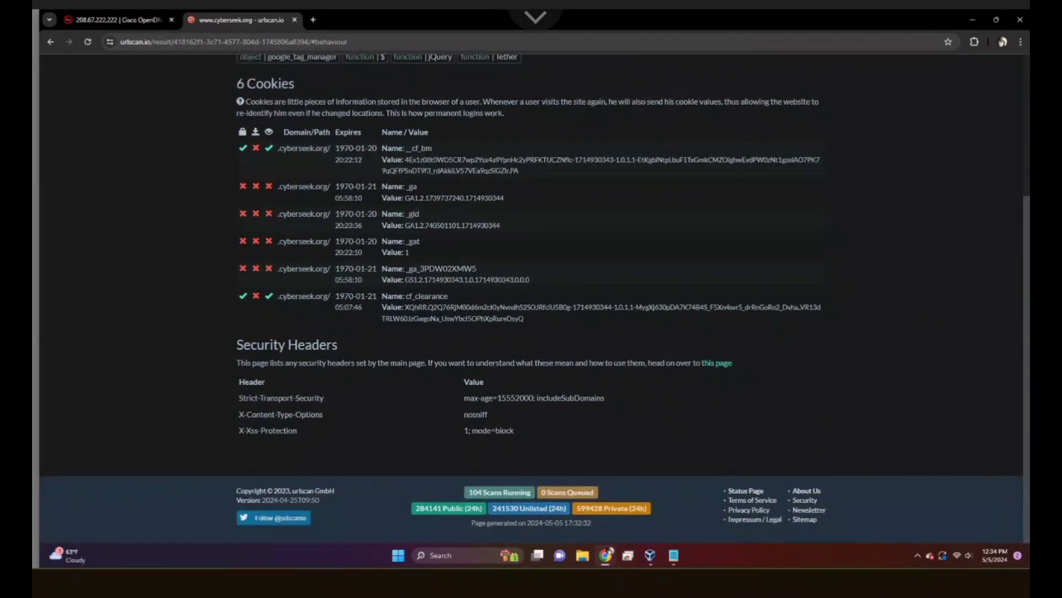
scroll(531, 299, up, 4)
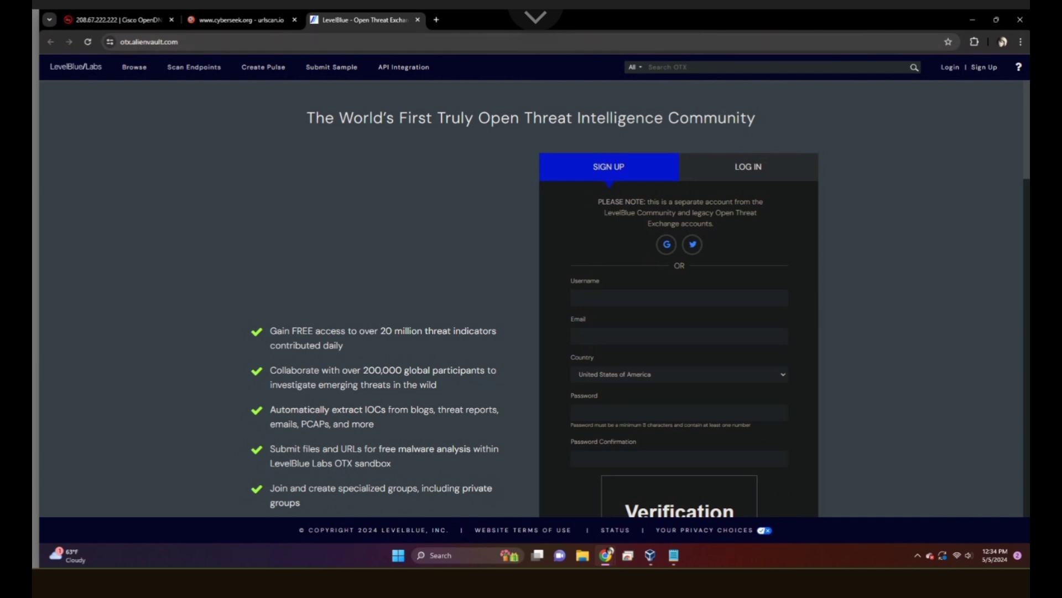
Try to look up the IP address 208.67.222.222 on OTX, first across all categories and again with the search scope set to Pulses.
click(635, 67)
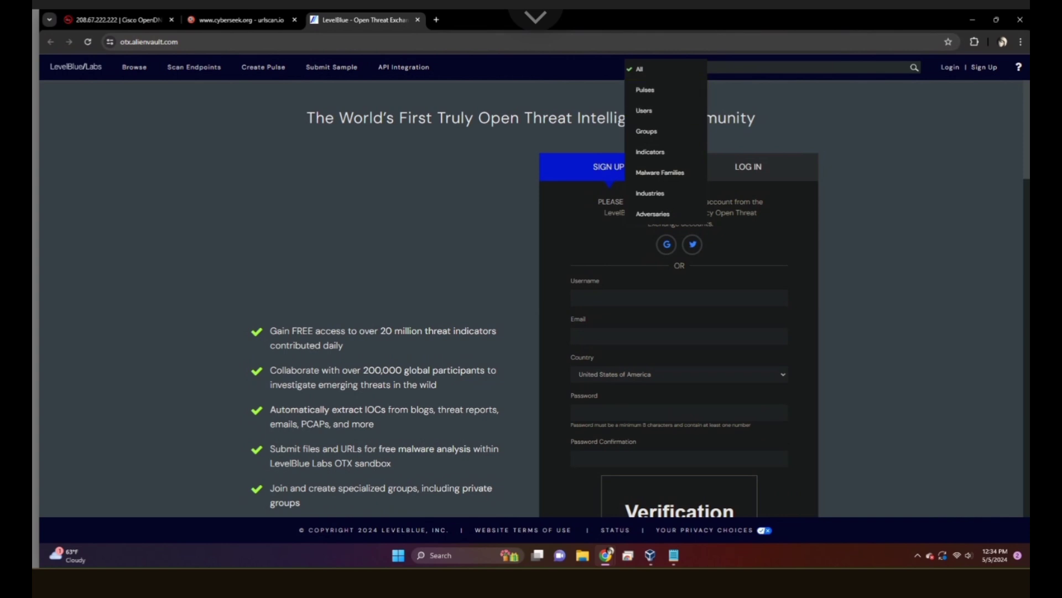
click(649, 67)
text(208.67.222.222)
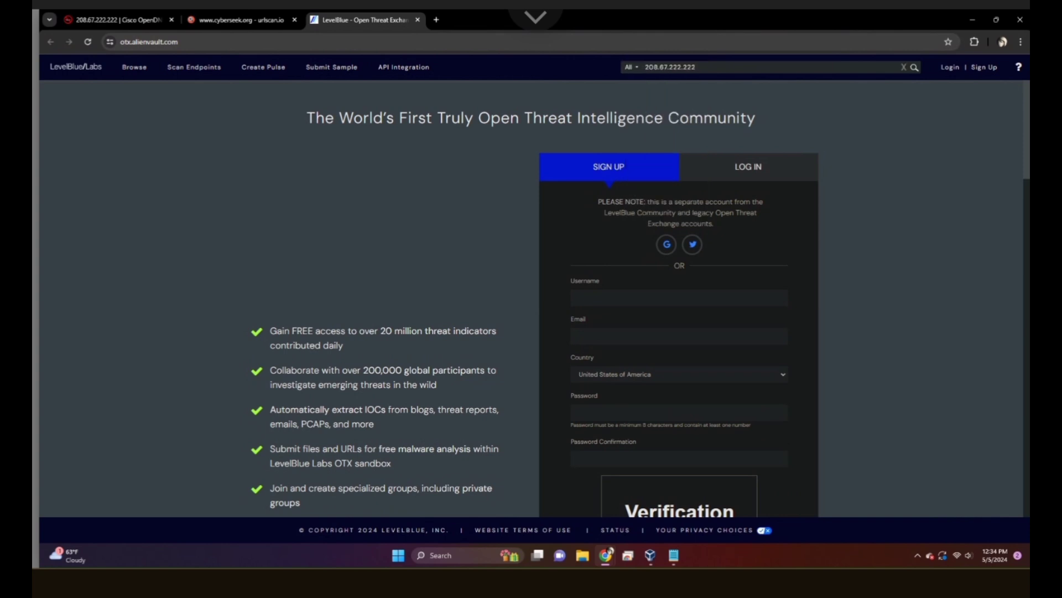
key(Return)
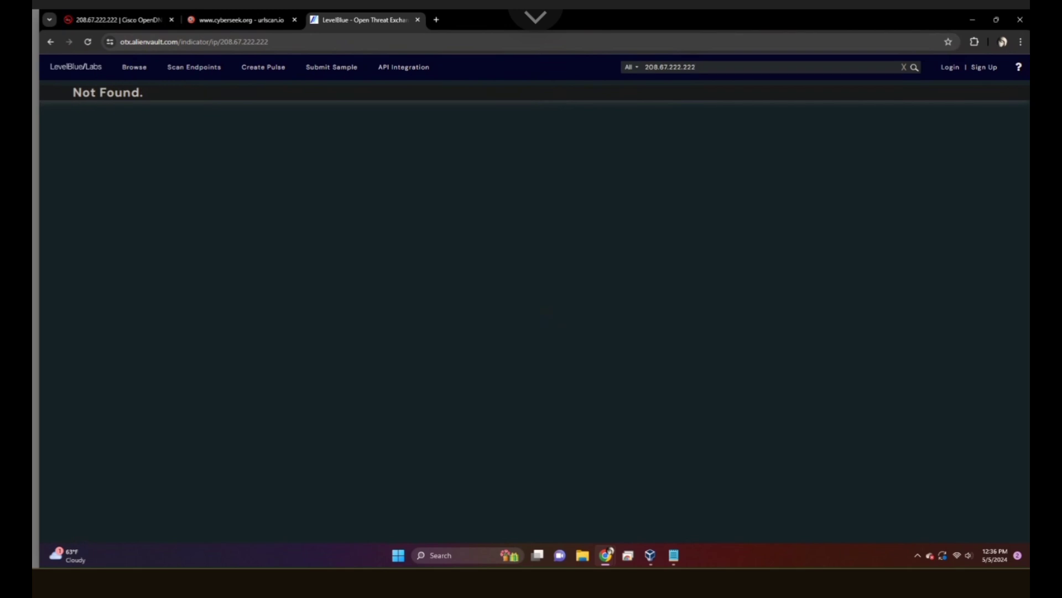
key(Return)
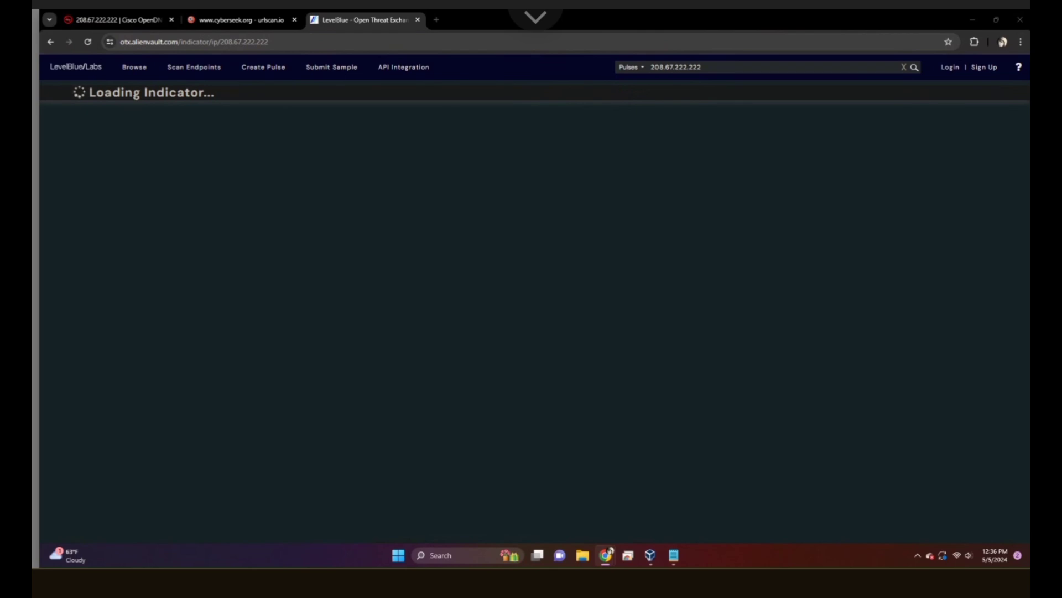
Search OTX for the IP address 8.8.8.8 with the Pulses scope and check the pulse count in its summary.
triple_click(676, 67)
text(8.8.8.8)
key(Return)
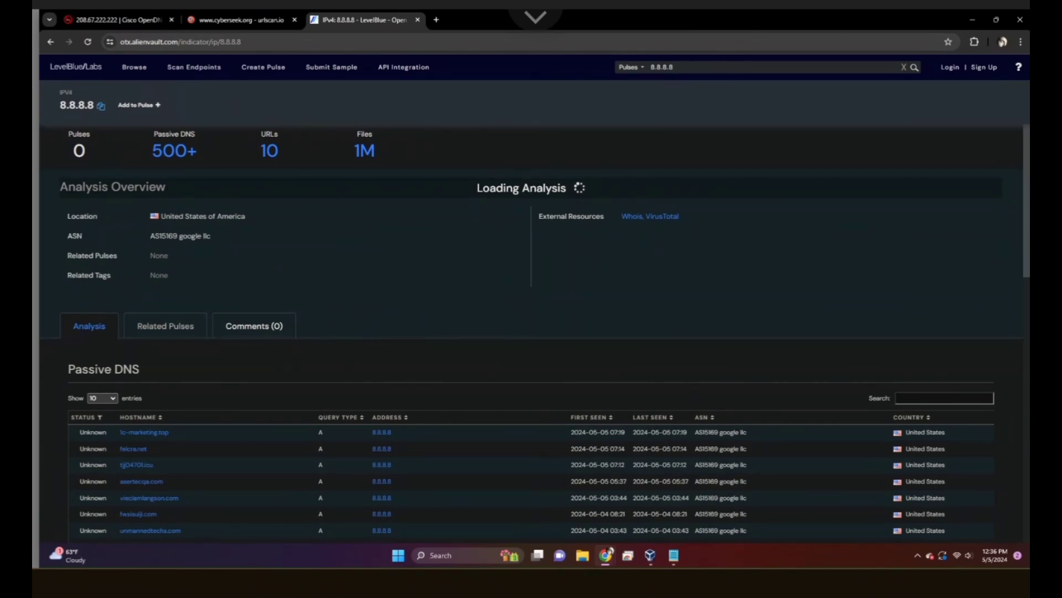
double_click(79, 150)
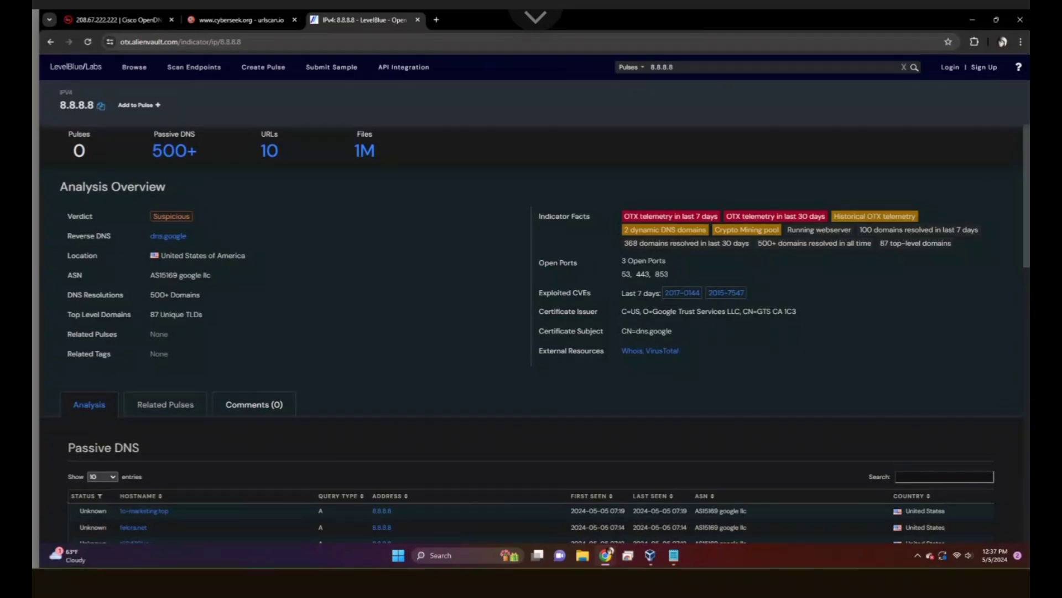
Examine the 8.8.8.8 report's analysis overview, passive DNS records, associated URLs, associated files and HTTP scans.
scroll(532, 331, down, 4)
scroll(531, 332, up, 4)
scroll(531, 332, down, 4)
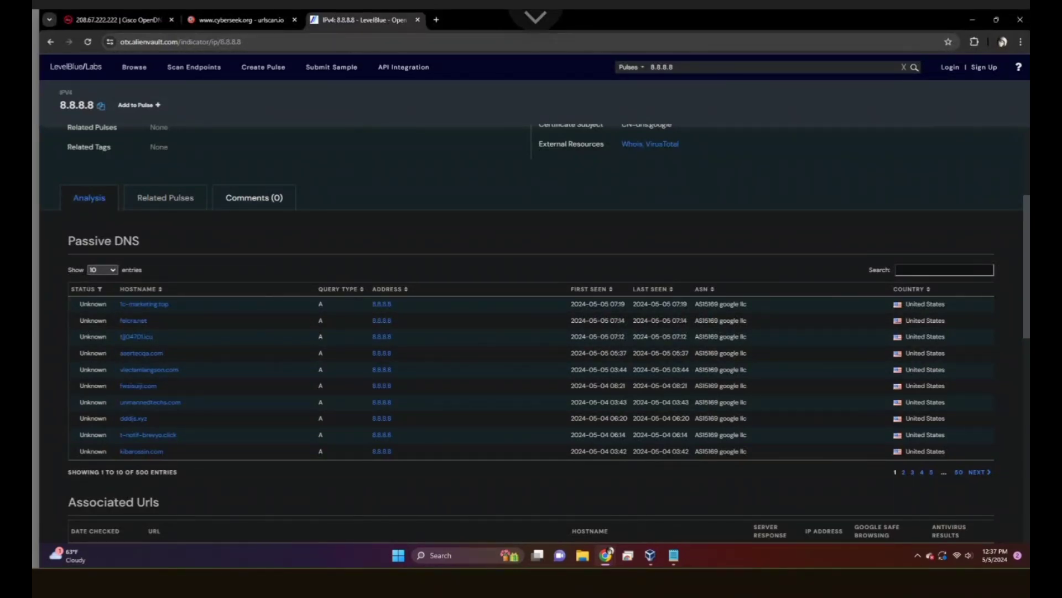
scroll(531, 332, down, 4)
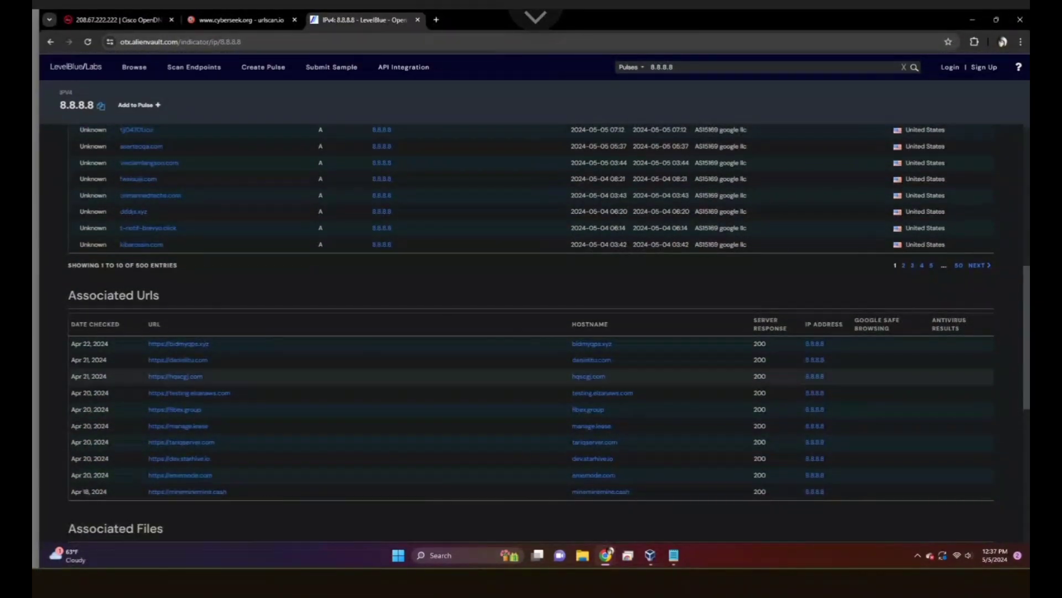
scroll(531, 332, down, 1)
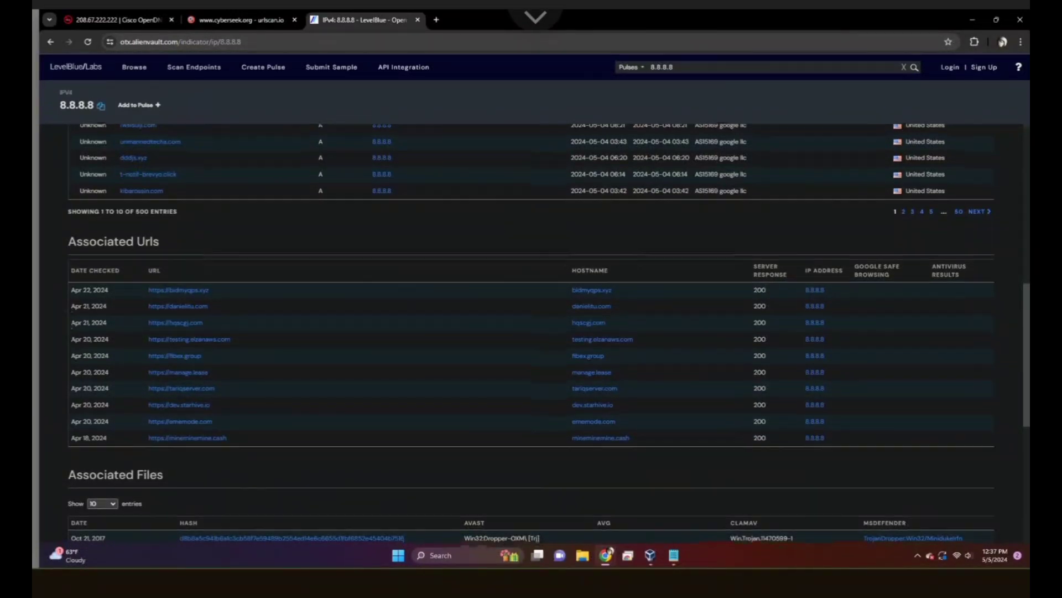
scroll(531, 332, down, 5)
scroll(531, 332, down, 1)
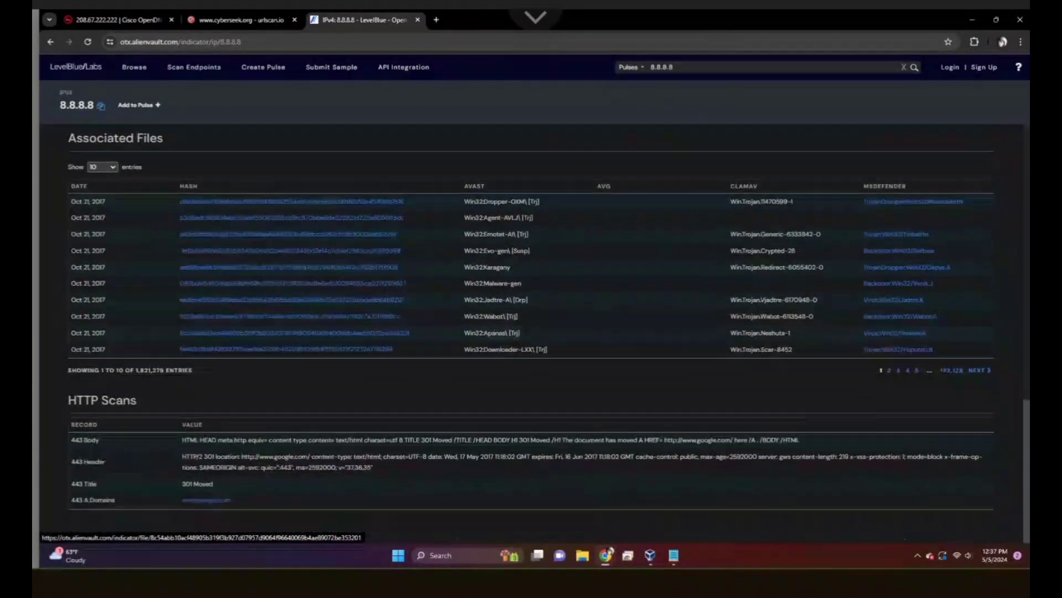